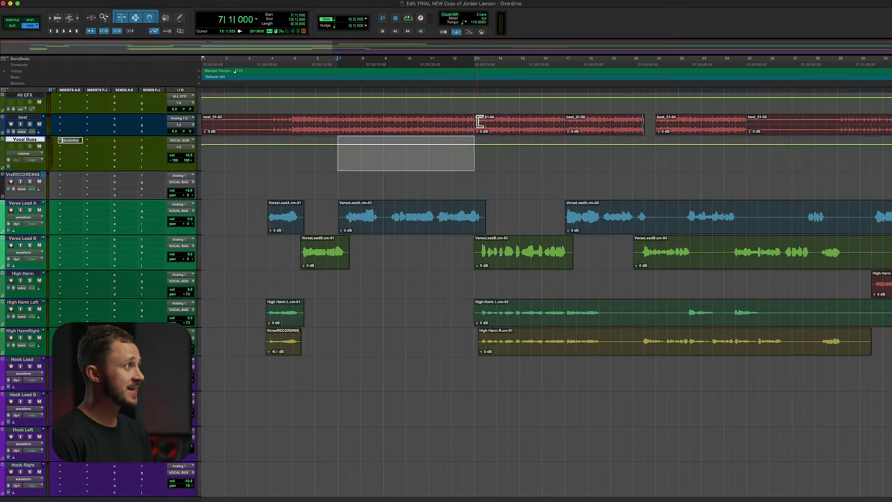
Step: Loop-play the selected bars 9 to 13 of the Overdrive session
key(space)
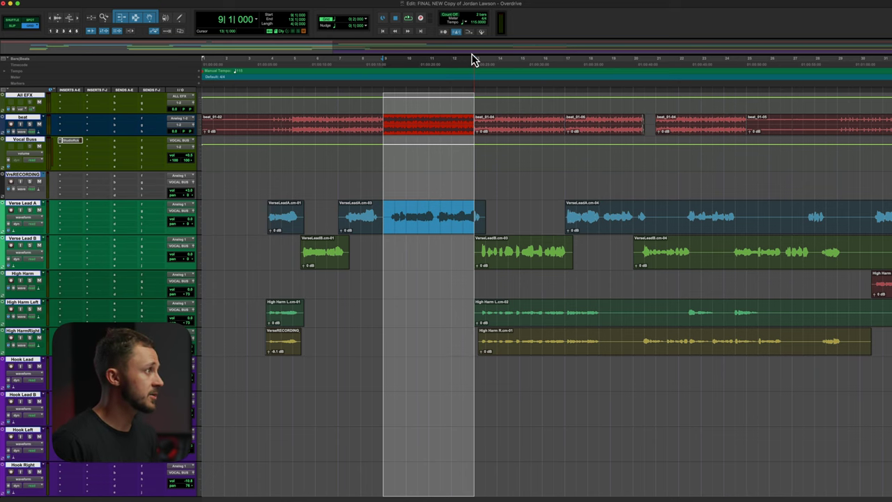
Step: Check the Vocal Buss StudioRack, then reselect bars 9 to 13 across all tracks
click(75, 143)
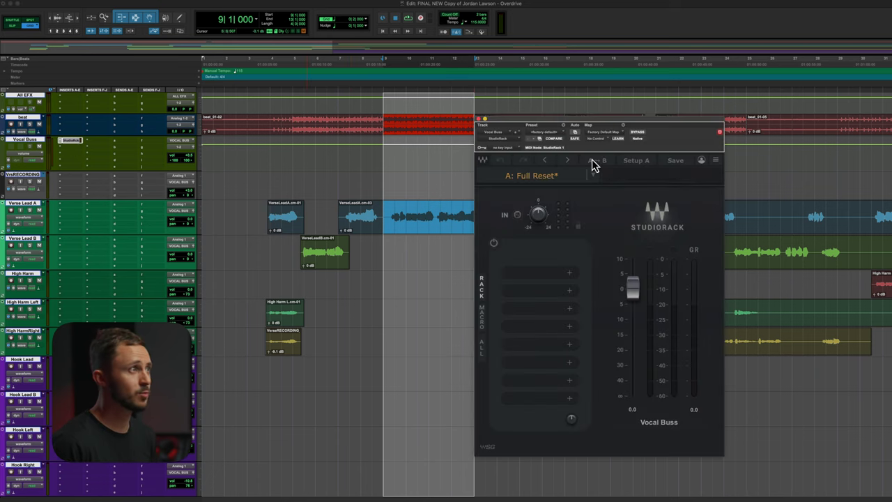
click(476, 118)
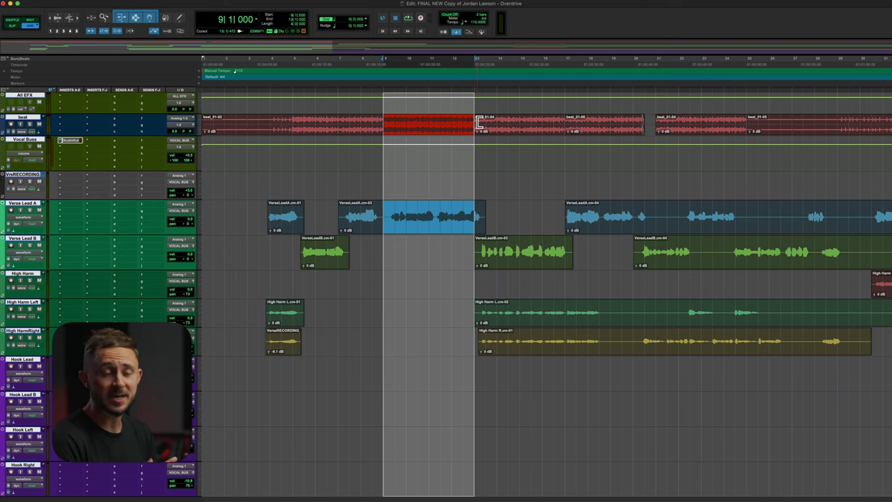
click(385, 185)
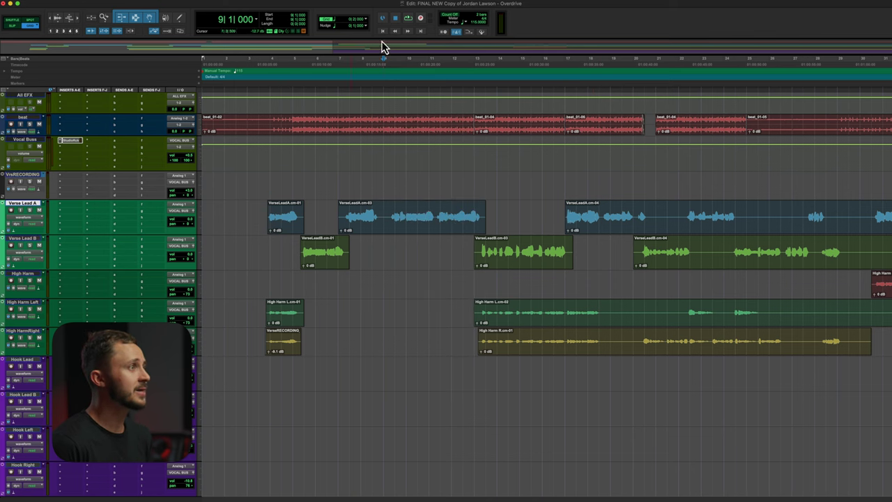
drag(384, 55, 472, 74)
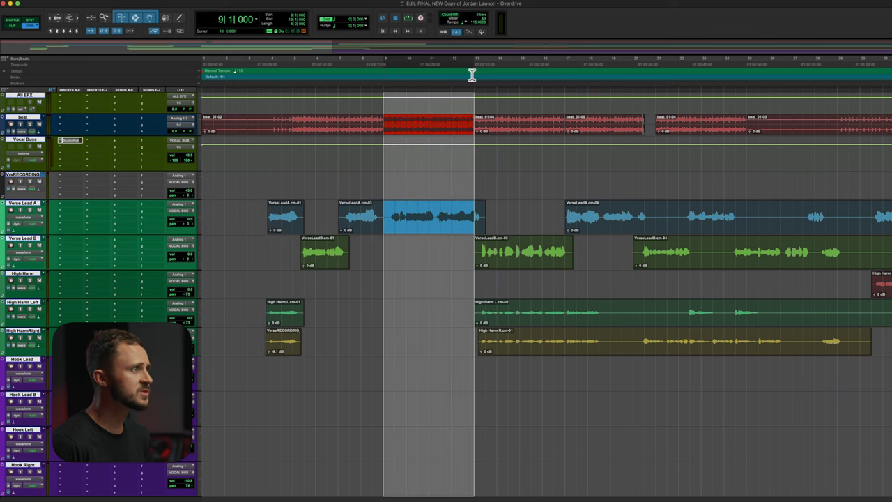
Step: Bring up the Vocal Buss StudioRack again, dismiss the plugin browser, and switch to its MACRO view
click(70, 141)
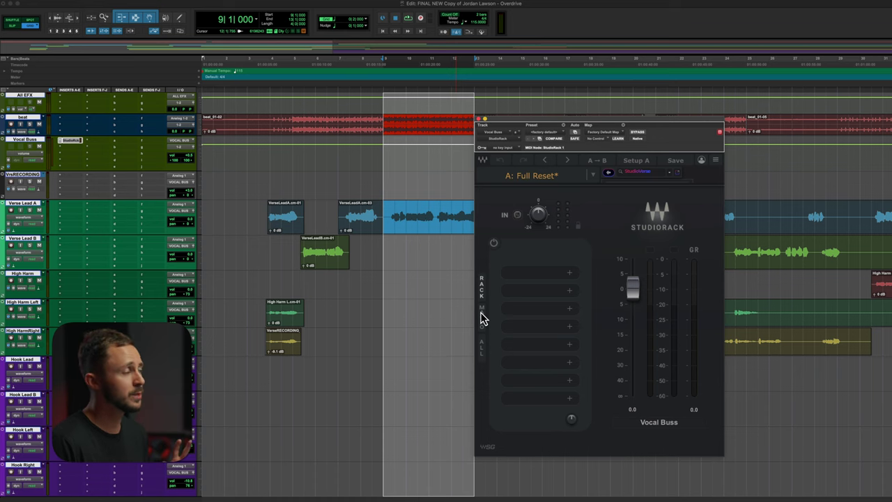
click(74, 143)
click(74, 143)
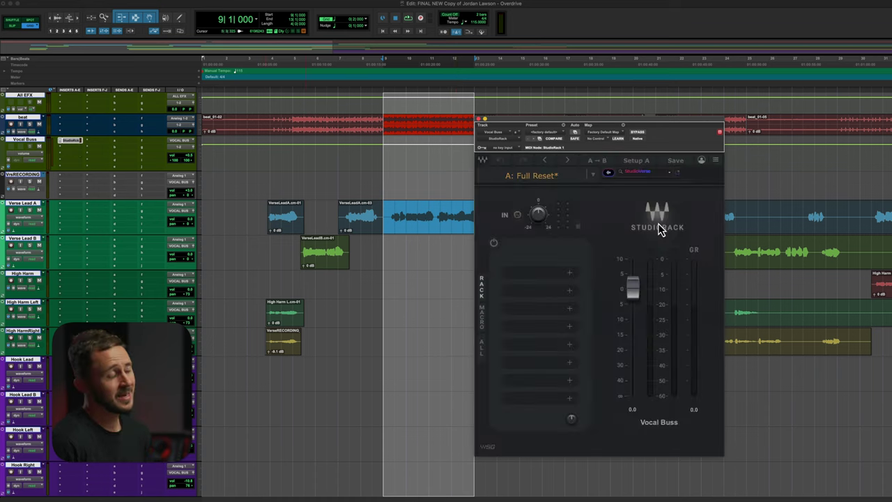
click(549, 283)
click(544, 273)
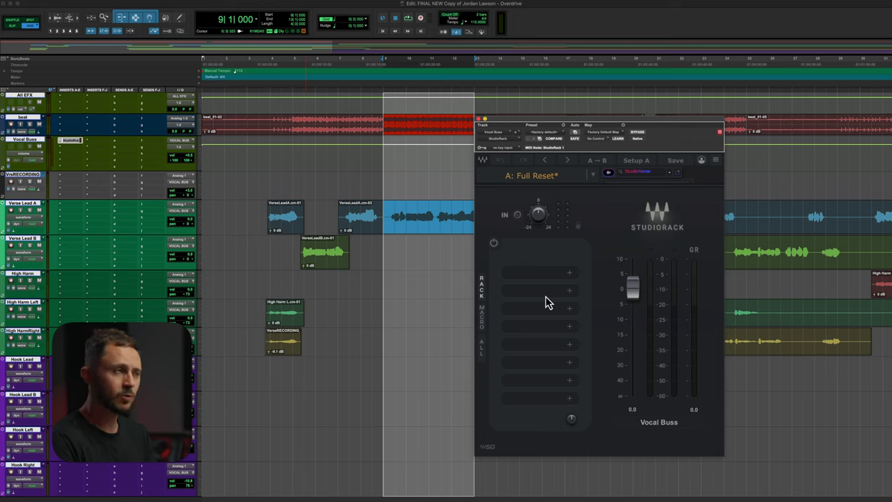
click(481, 314)
Step: Show macros and rack slots together and browse the StudioVerse Male Vocal preset list
click(480, 347)
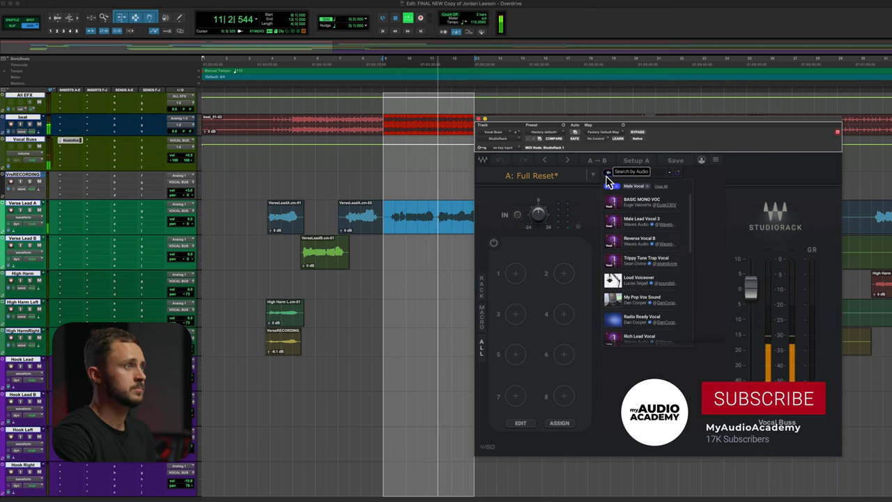
scroll(671, 241, down, 5)
scroll(671, 241, down, 3)
scroll(672, 242, up, 5)
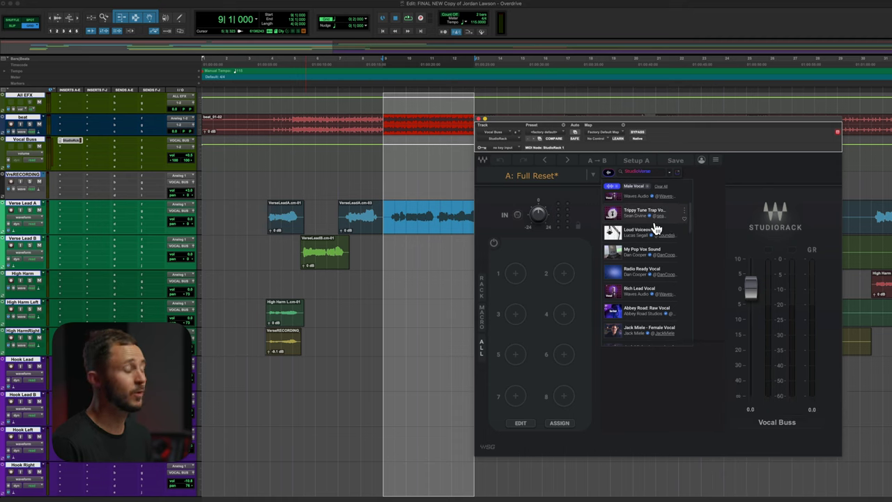
scroll(656, 229, up, 2)
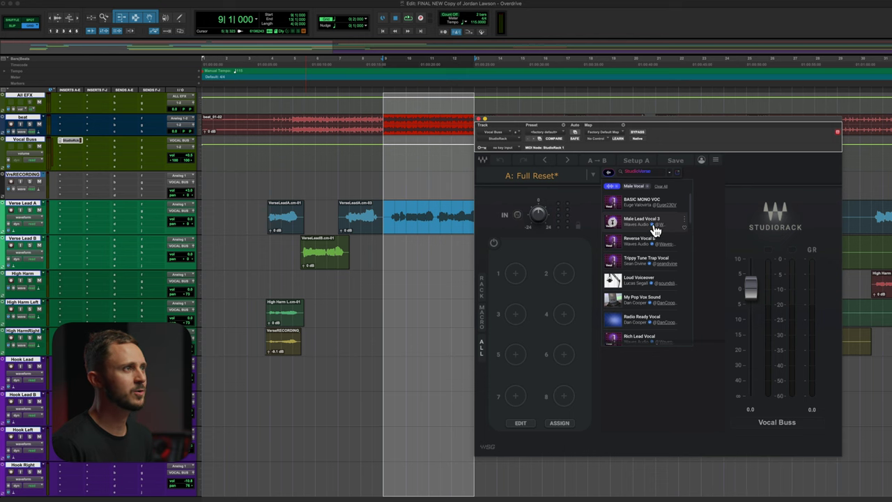
scroll(657, 231, down, 1)
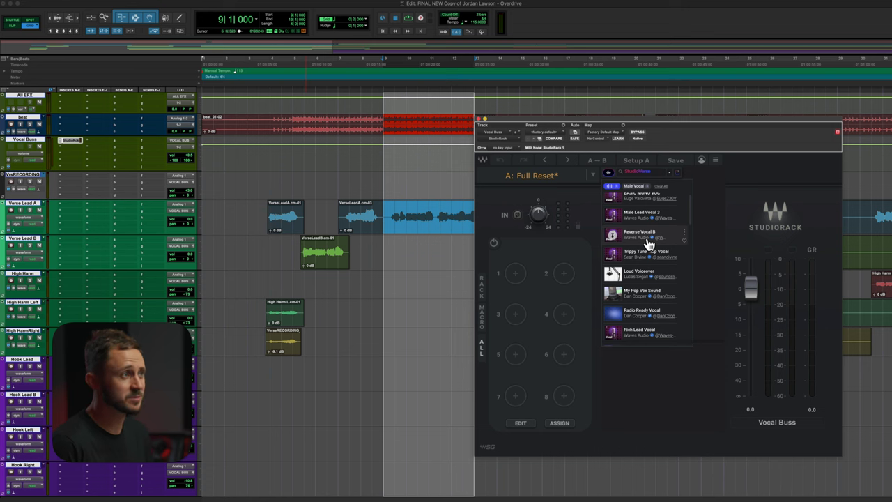
scroll(647, 241, down, 5)
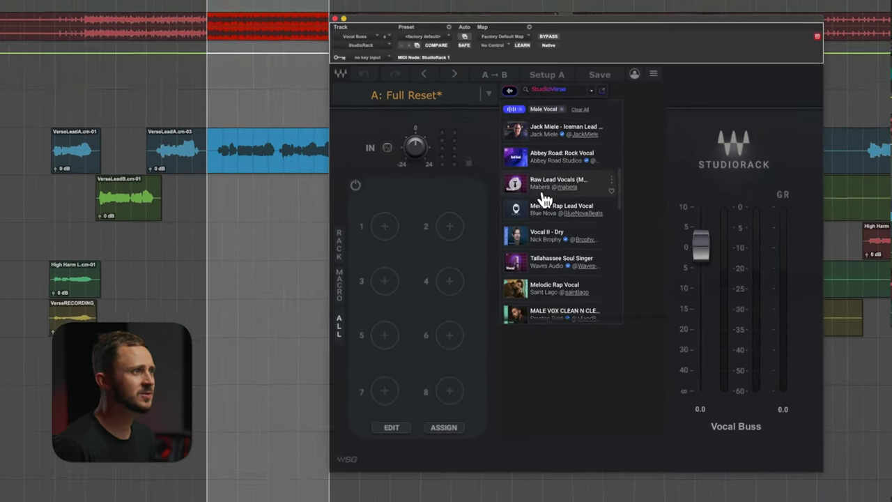
scroll(535, 196, down, 3)
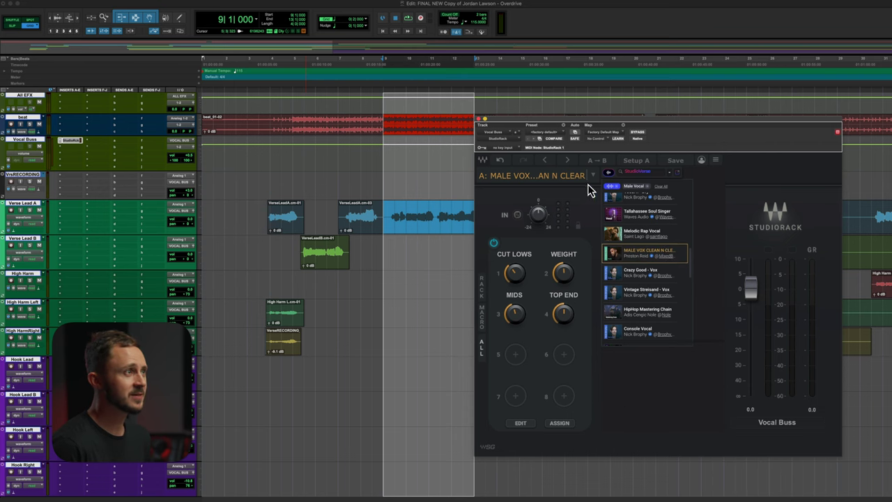
Step: Load the MALE VOX CLEAN N CLEAR preset and inspect its SSLEQ plugin
click(488, 322)
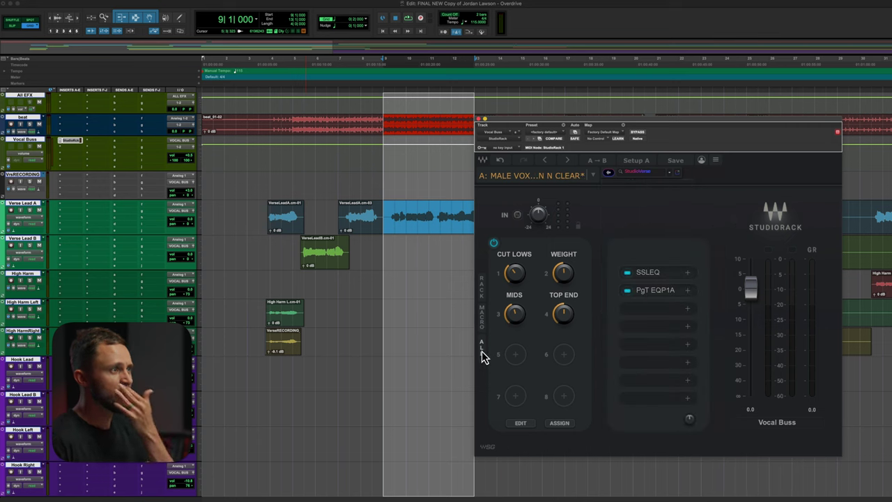
click(659, 276)
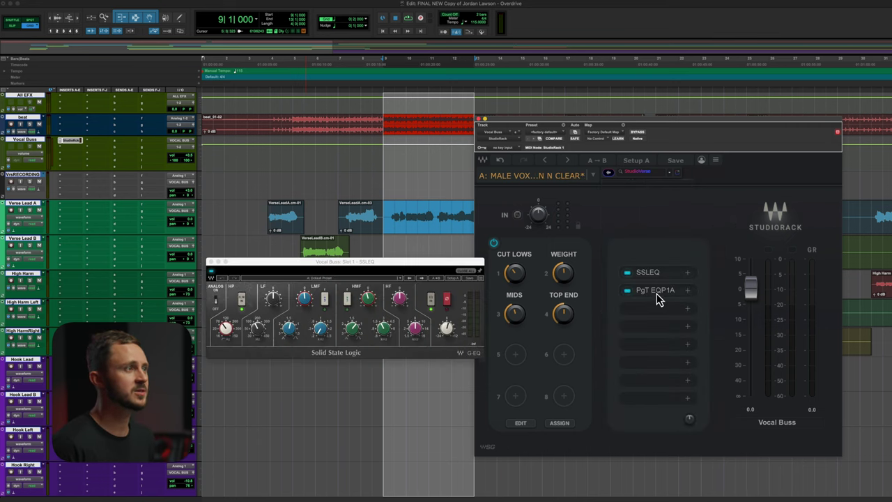
click(211, 263)
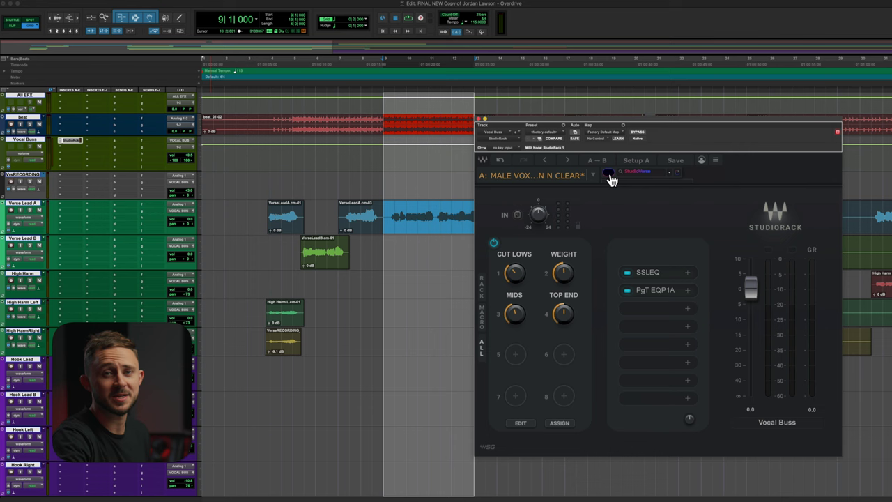
Step: Load the Halo - Vox preset from StudioVerse and audition it briefly with playback
click(609, 174)
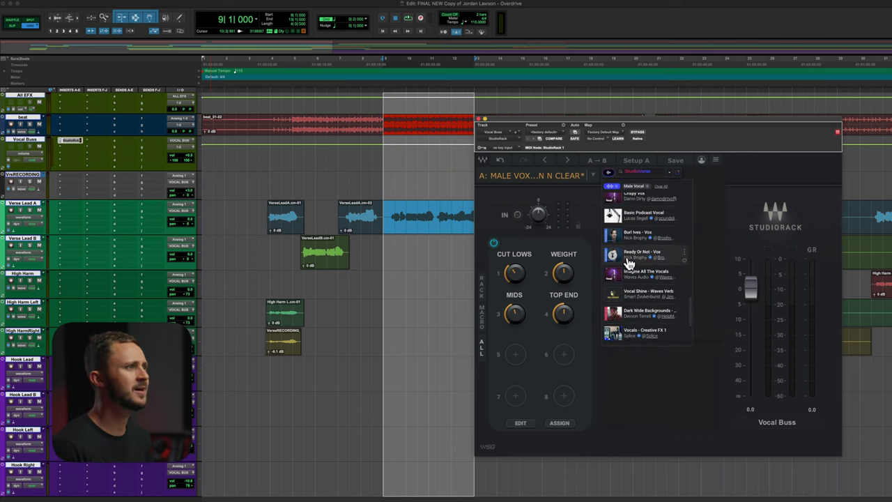
scroll(626, 282, down, 1)
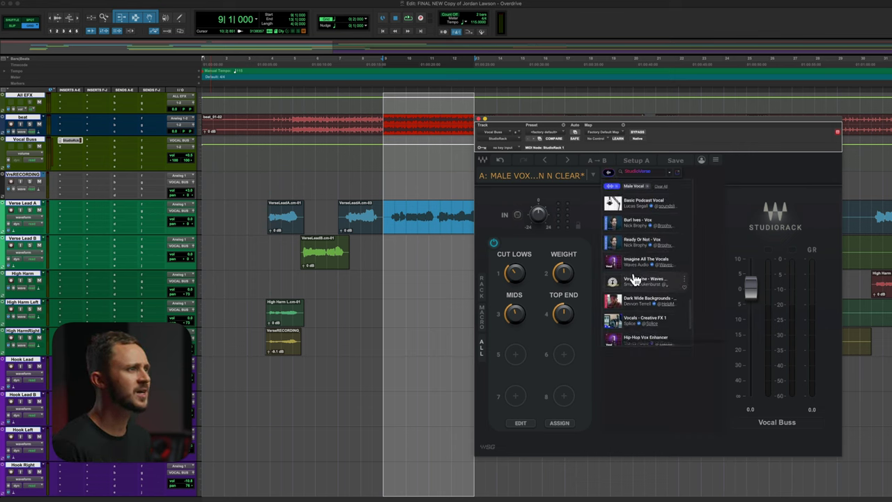
scroll(634, 310, down, 5)
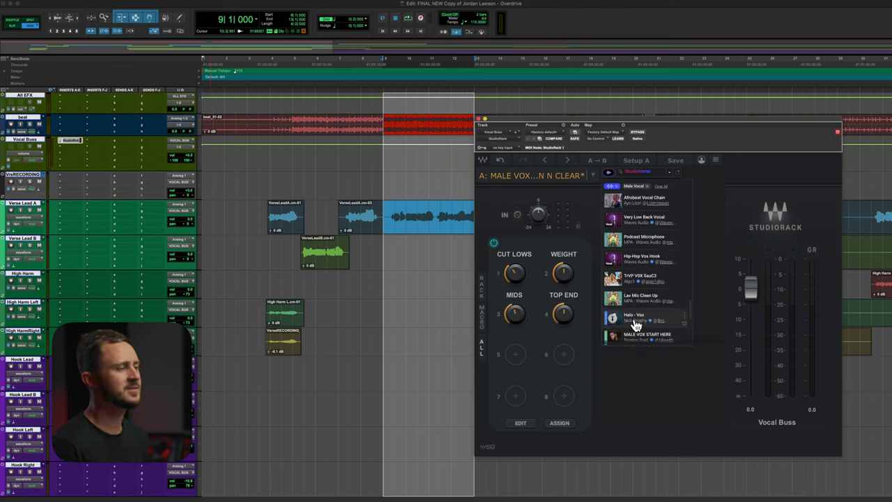
click(633, 318)
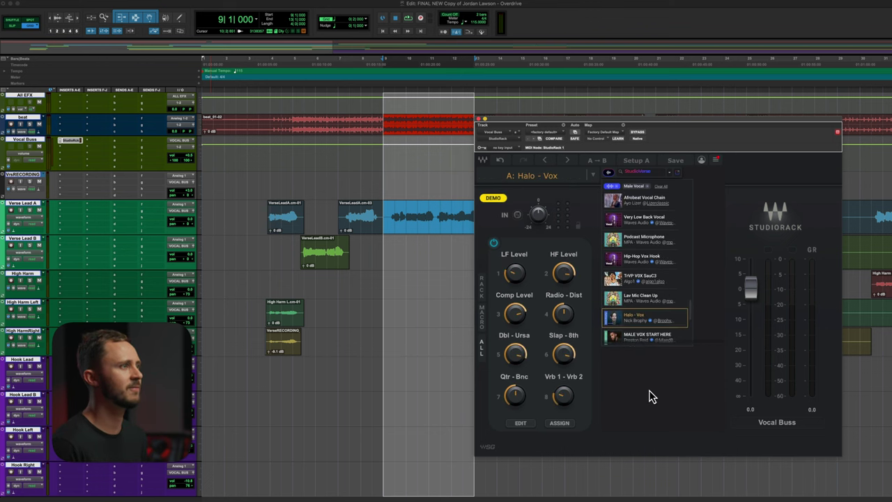
click(481, 345)
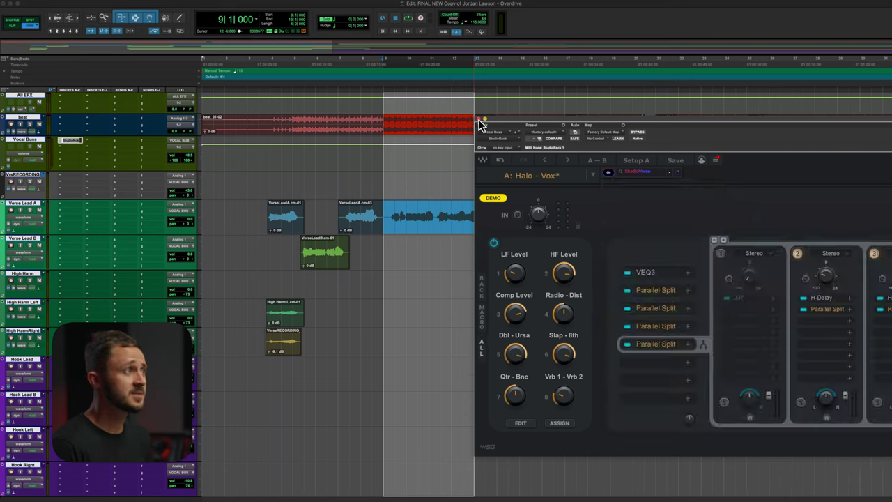
click(478, 119)
key(space)
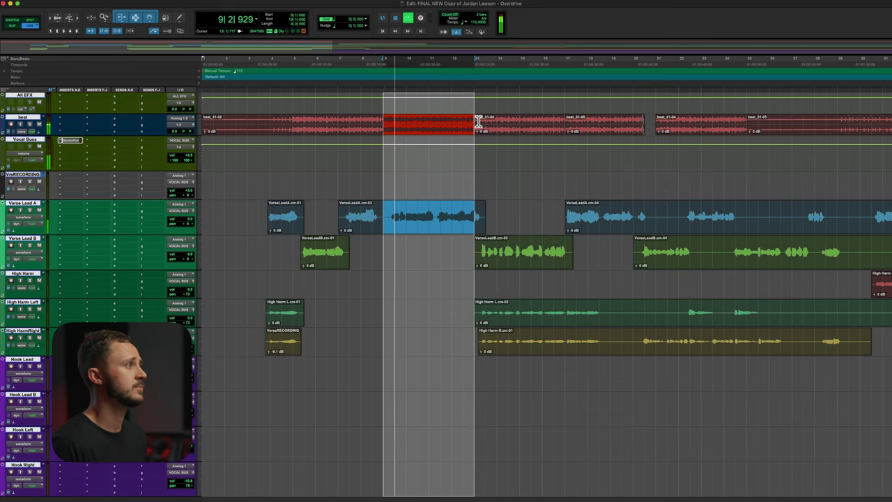
key(space)
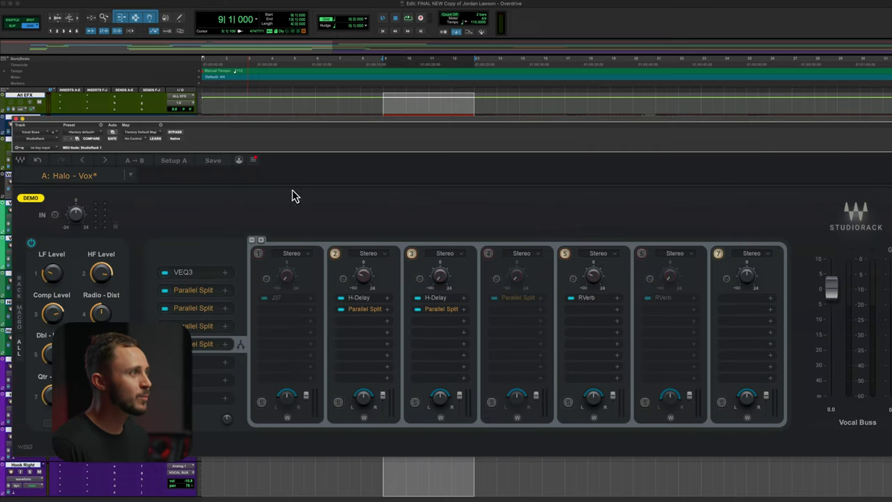
Step: Browse the StudioVerse preset list once more, then close StudioRack and start playback
click(239, 160)
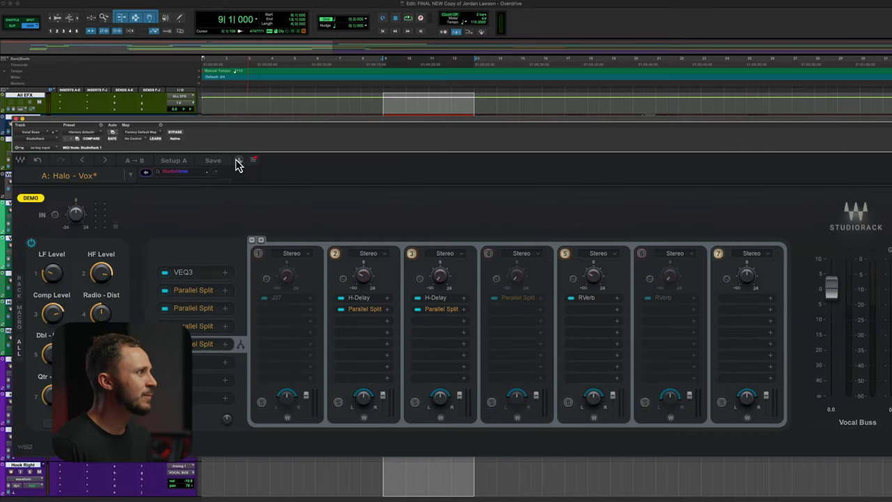
click(144, 174)
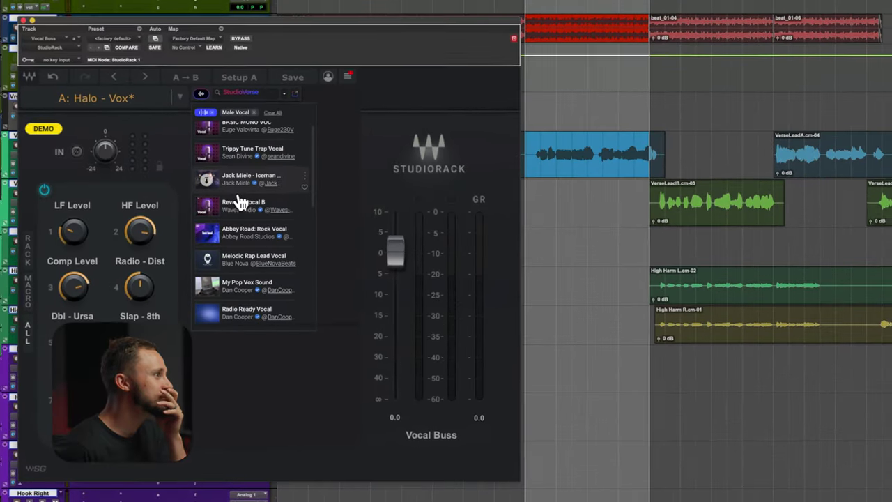
scroll(242, 201, up, 1)
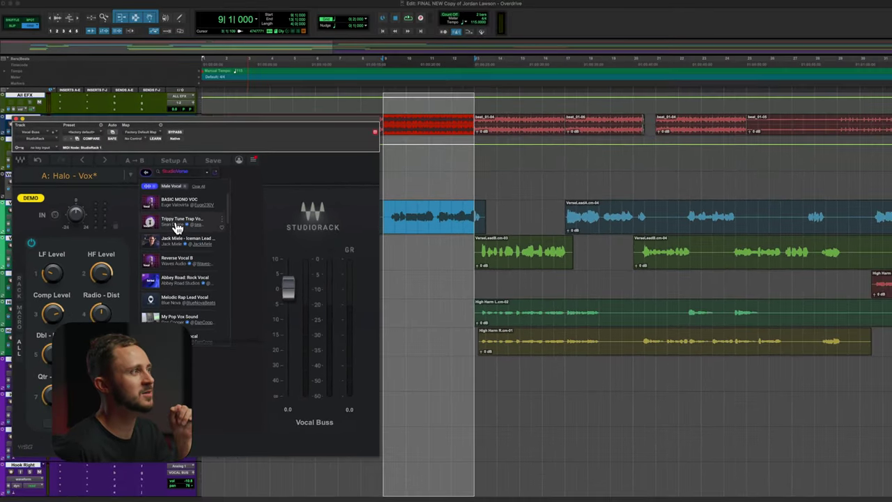
click(16, 119)
key(space)
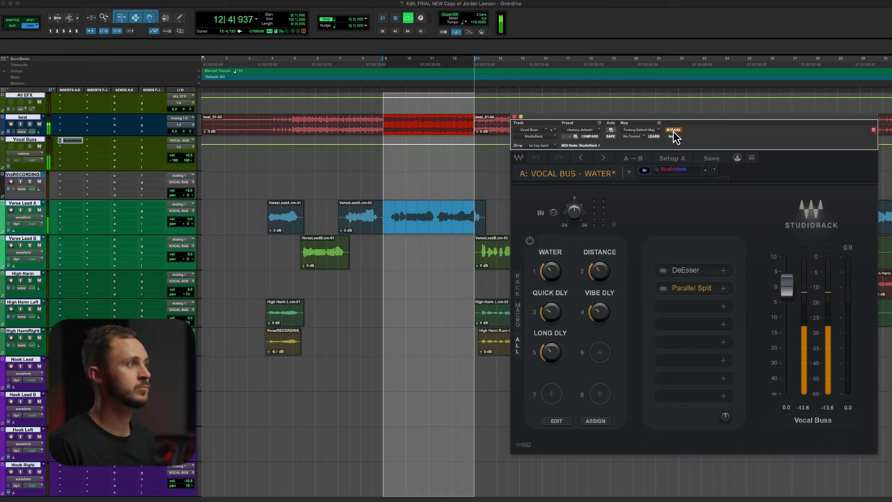
click(674, 132)
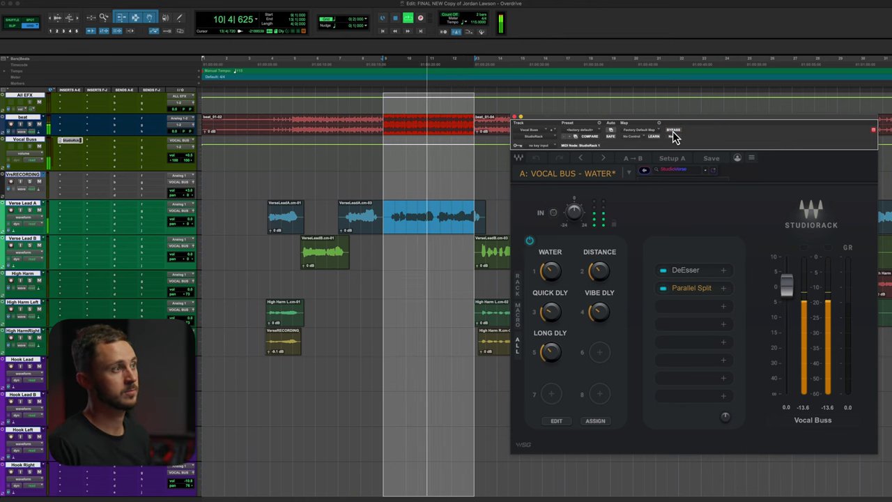
key(space)
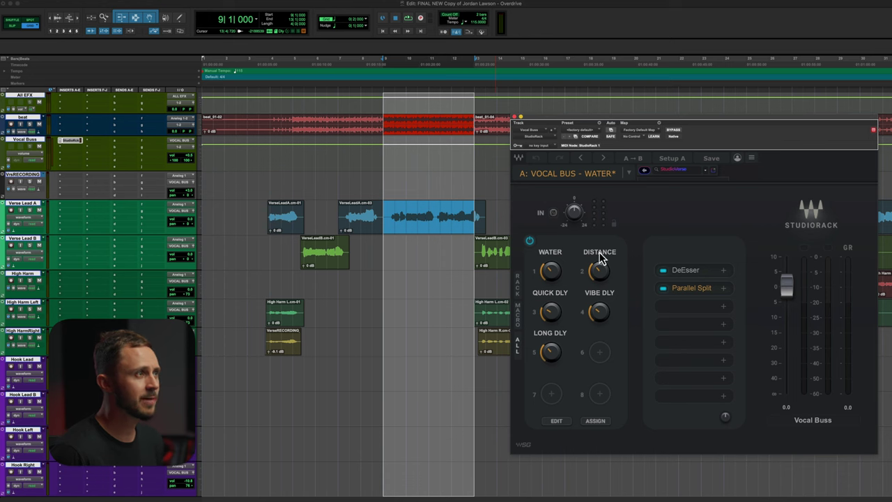
Step: Play the loop and lower the Water preset's Distance macro to about -27.5
key(space)
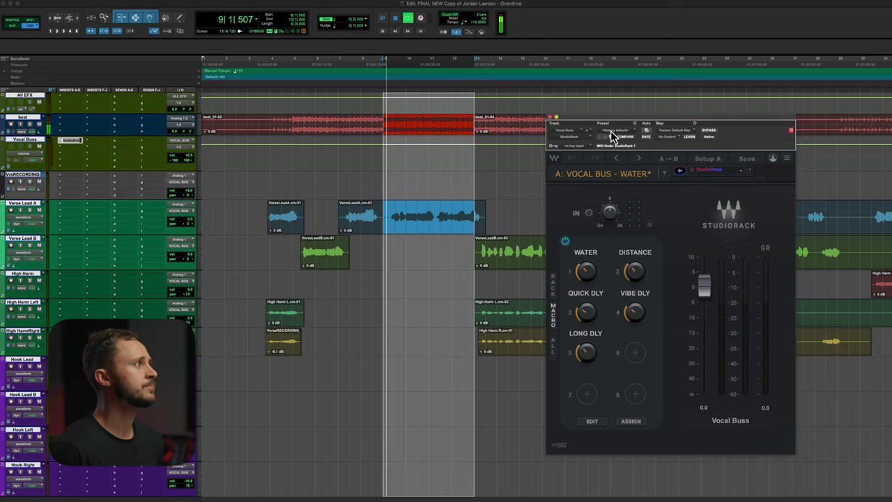
drag(631, 275, 631, 271)
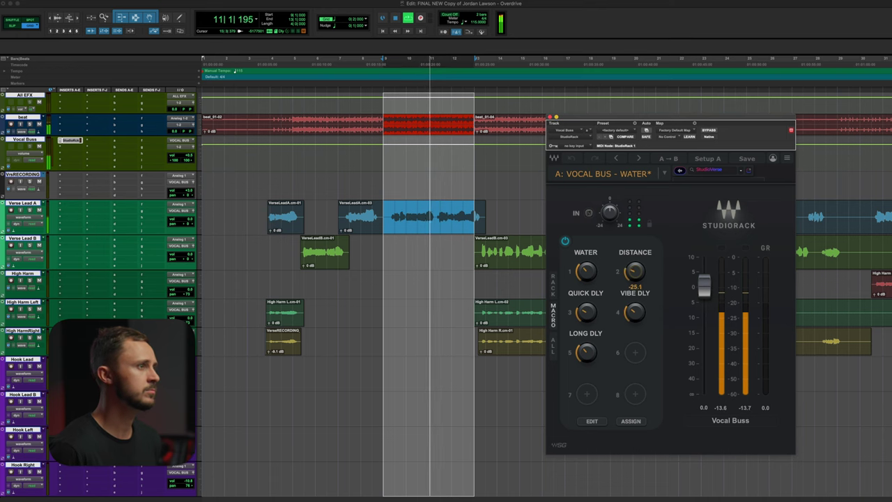
drag(631, 272, 640, 274)
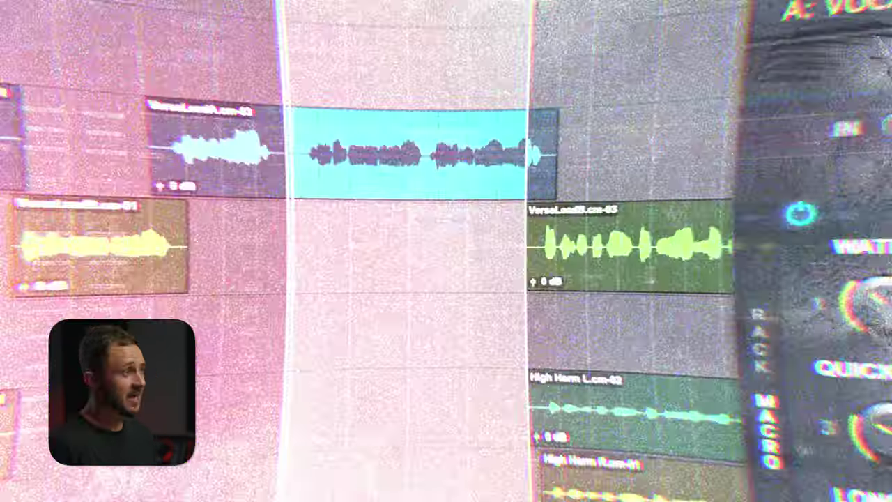
Step: Shift DeEsser and Parallel Split down one slot and load REQ 6 into the freed top slot
click(557, 353)
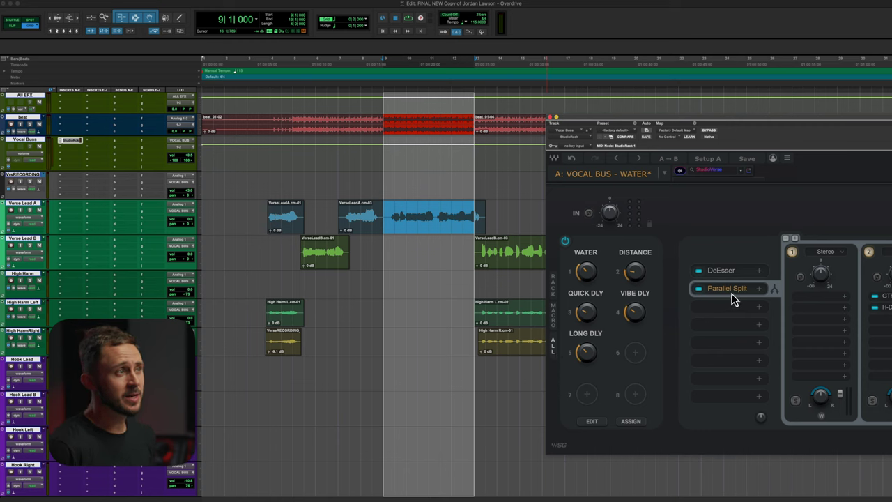
drag(732, 293, 730, 304)
mouse_move(728, 272)
mouse_down()
mouse_move(727, 290)
mouse_move(720, 287)
mouse_up()
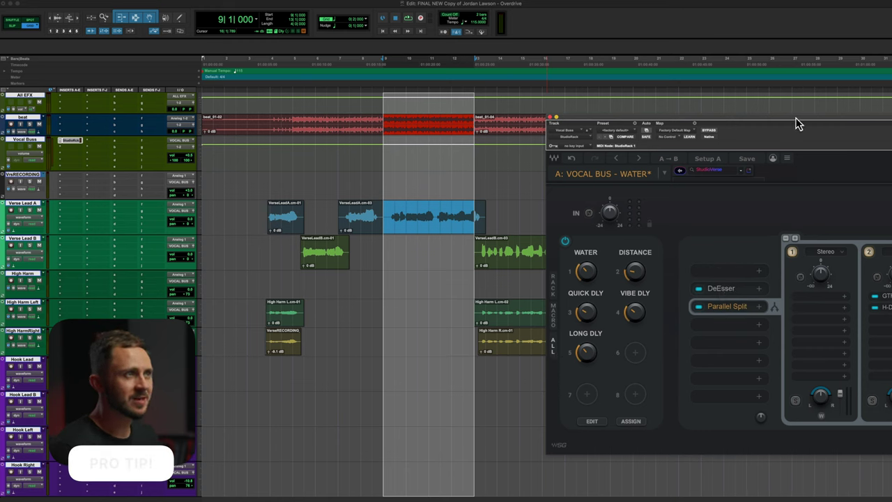
drag(798, 124, 269, 114)
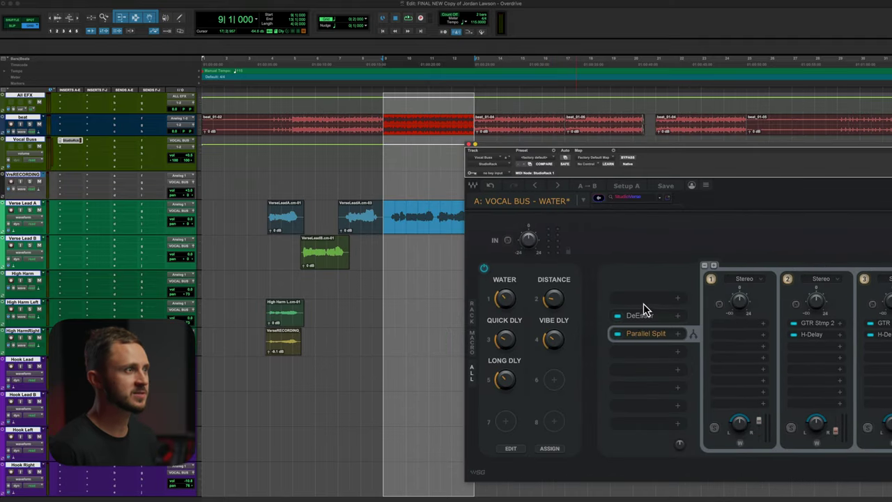
click(640, 301)
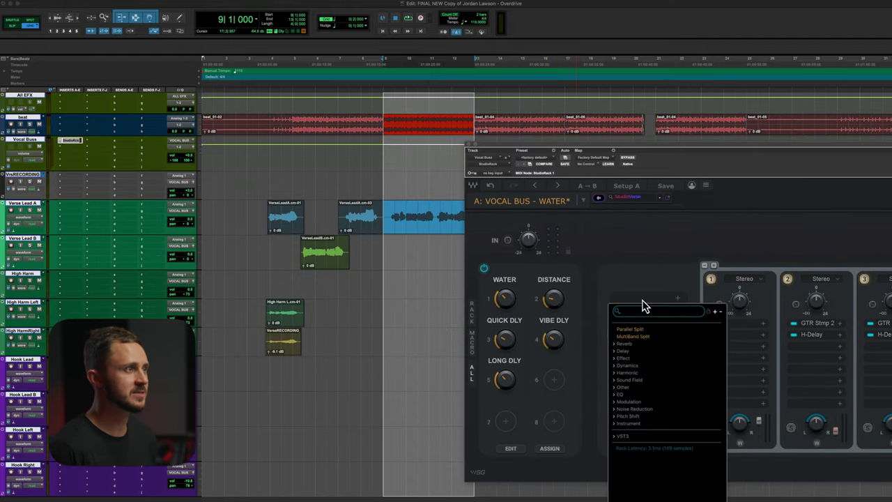
text(req)
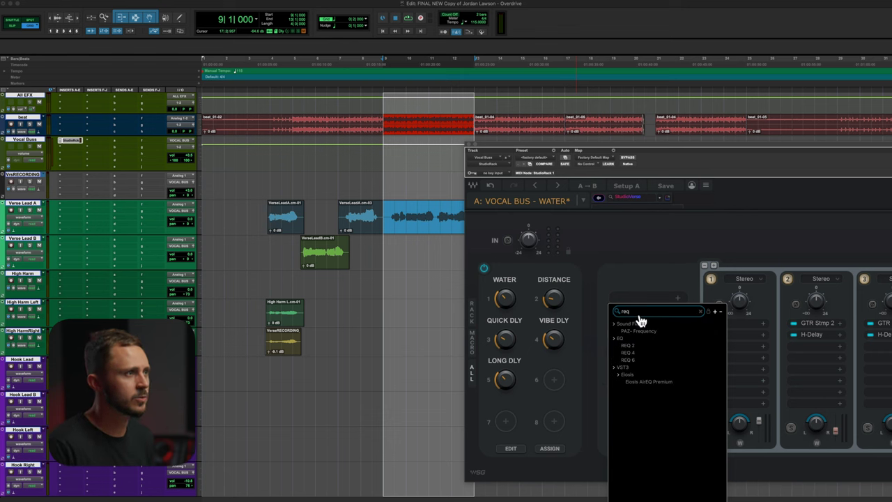
click(646, 360)
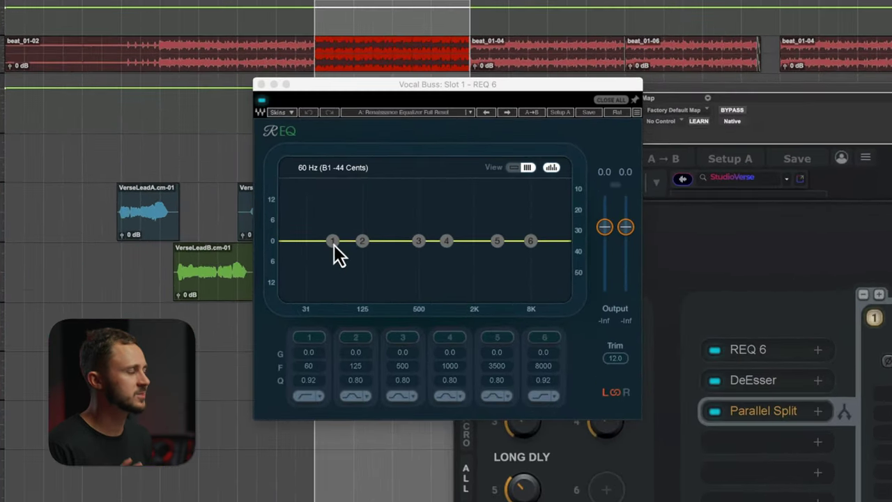
Step: Give REQ 6 a ~79 Hz low cut and -1.1 dB dip at 571 Hz; DeEsser threshold about -28
click(393, 234)
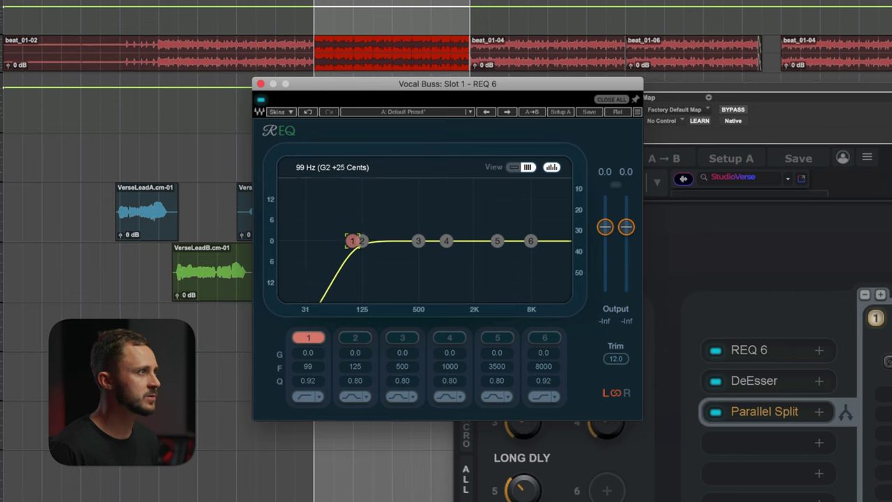
click(354, 397)
drag(346, 241, 431, 246)
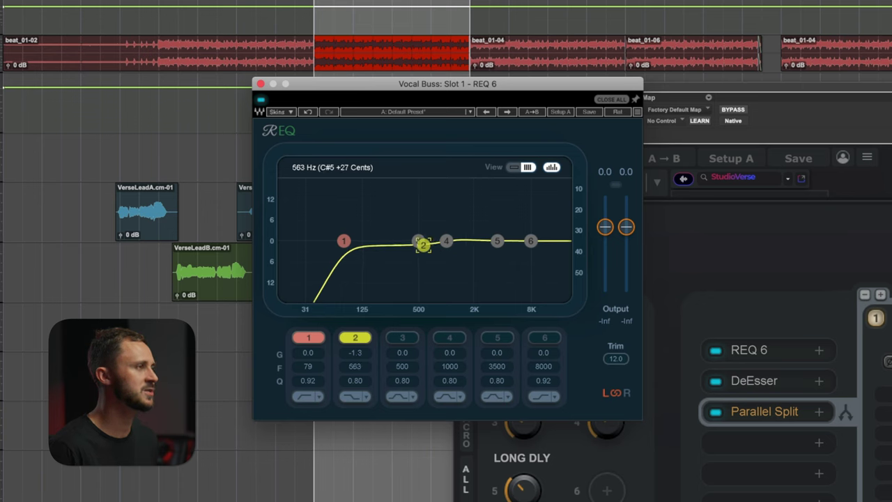
key(space)
drag(423, 244, 424, 242)
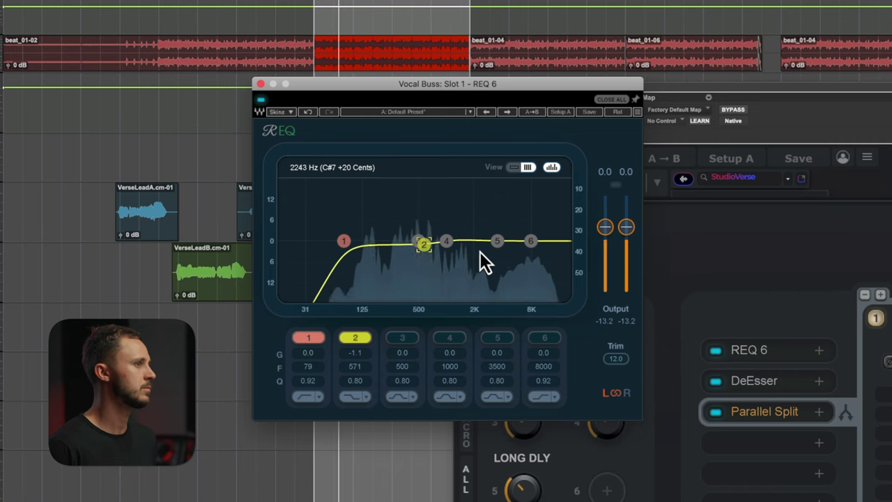
click(763, 380)
drag(413, 223, 421, 248)
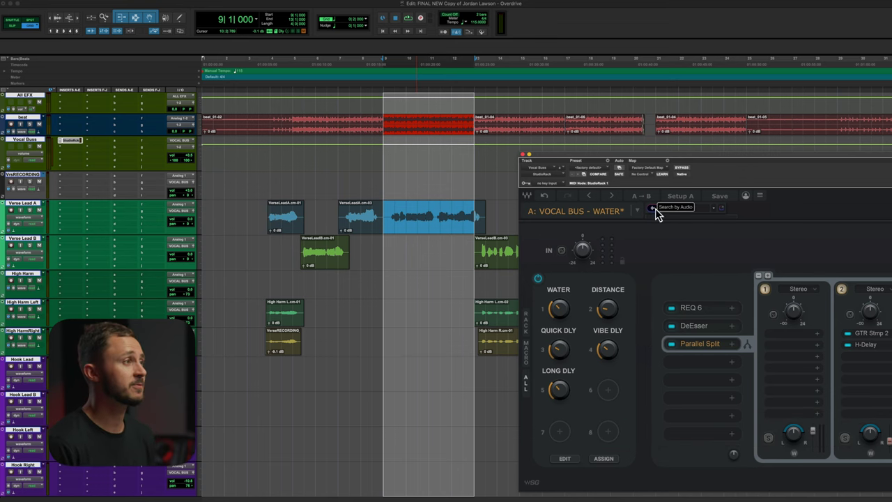
Step: Close StudioRack, duplicate the Vocal Buss track, and rename the copy 'BGV Bus'
drag(551, 162, 524, 159)
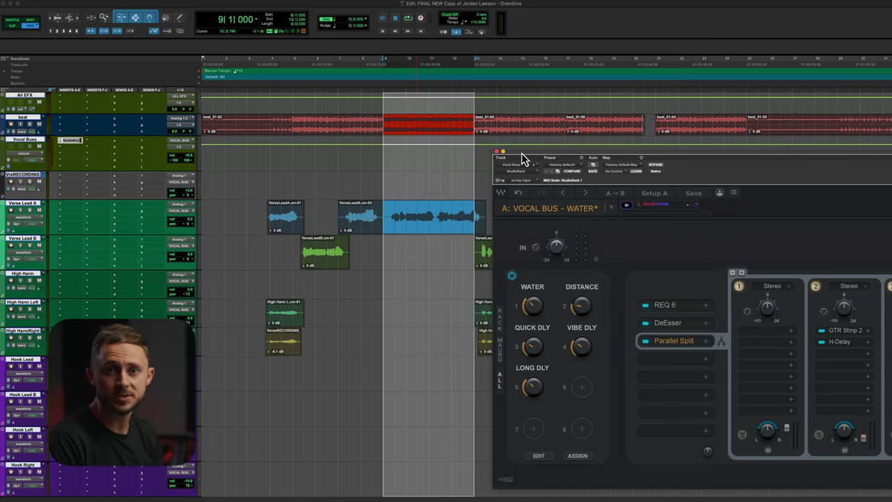
click(496, 151)
click(475, 162)
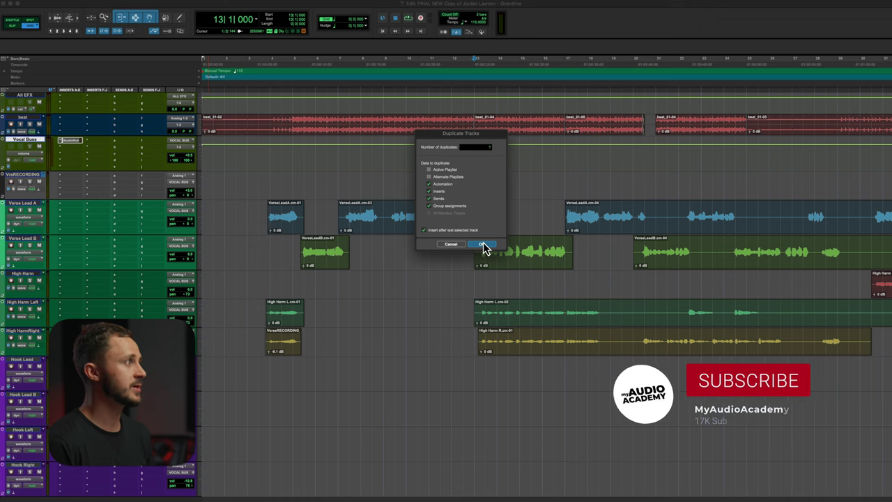
key(Return)
double_click(24, 176)
text(BGV Bus)
key(Return)
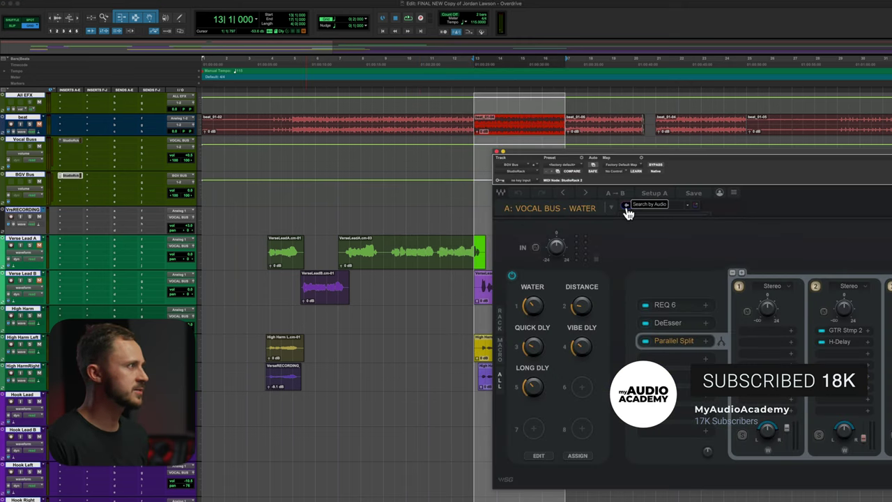
Step: Run a StudioVerse Search by Audio on the playing section and load the BGV_ANGELS CHOIR preset
click(627, 206)
key(space)
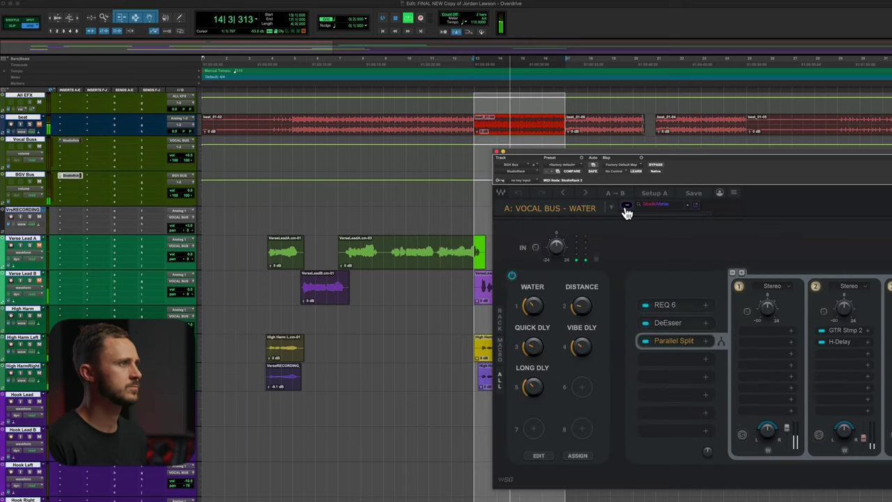
key(space)
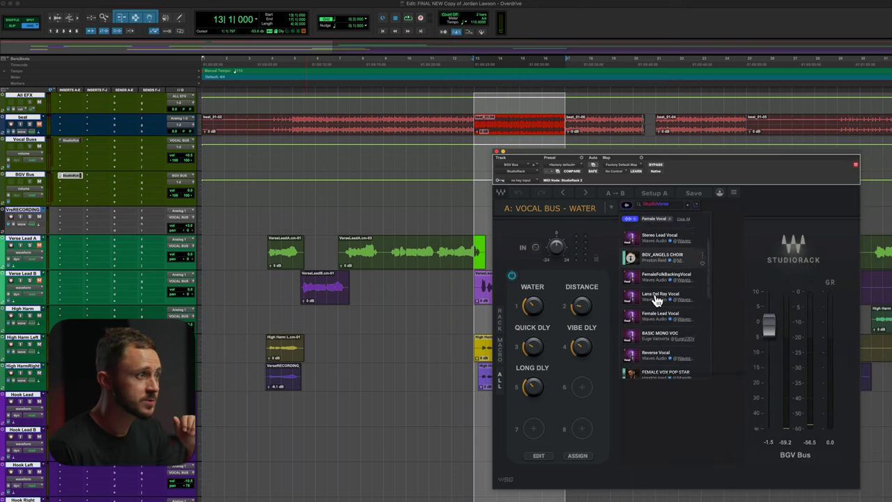
scroll(658, 299, down, 2)
scroll(657, 299, up, 2)
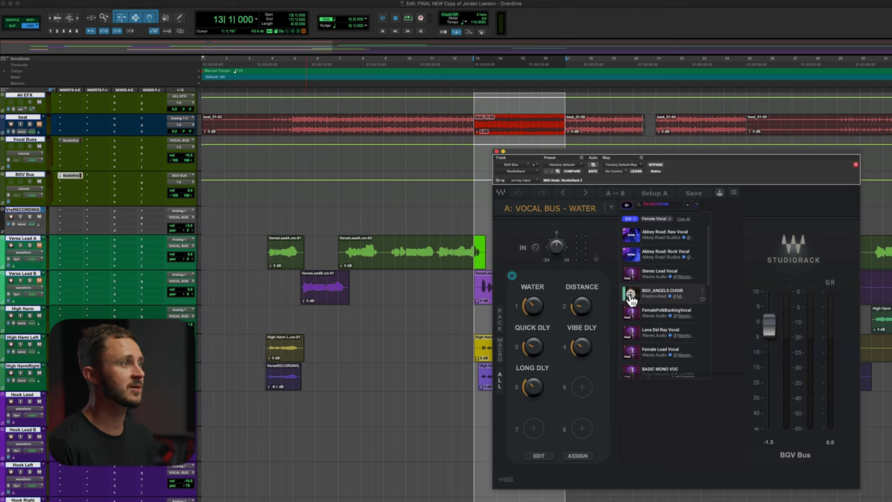
click(631, 297)
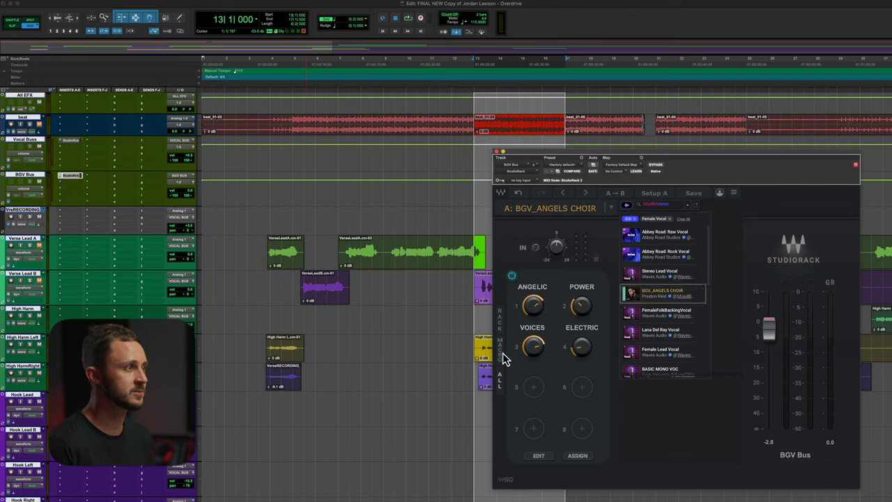
Step: Play the session briefly to audition the BGV_ANGELS CHOIR chain, then stop playback
key(space)
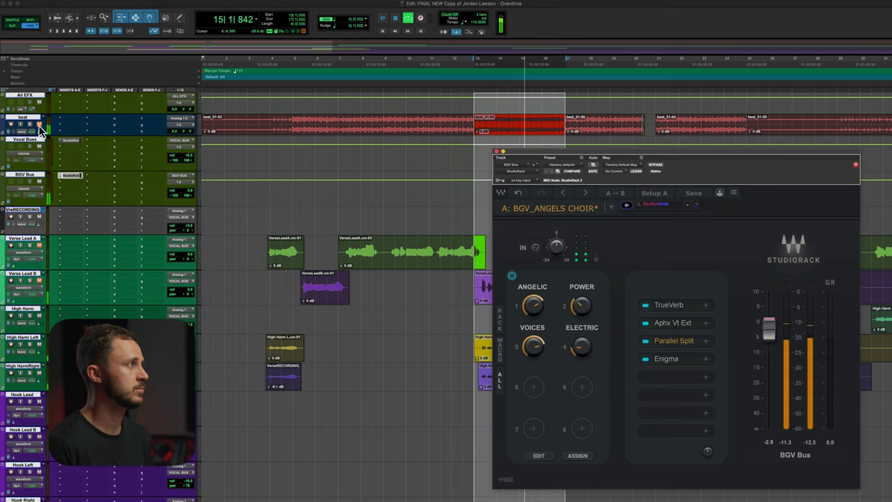
key(space)
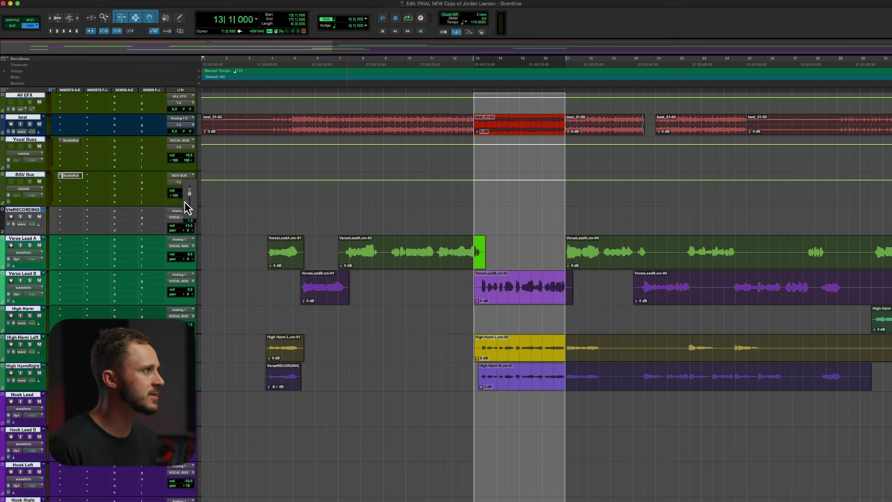
Step: Lower the BGV Bus volume fader and play the session to check the balance
drag(186, 206, 187, 200)
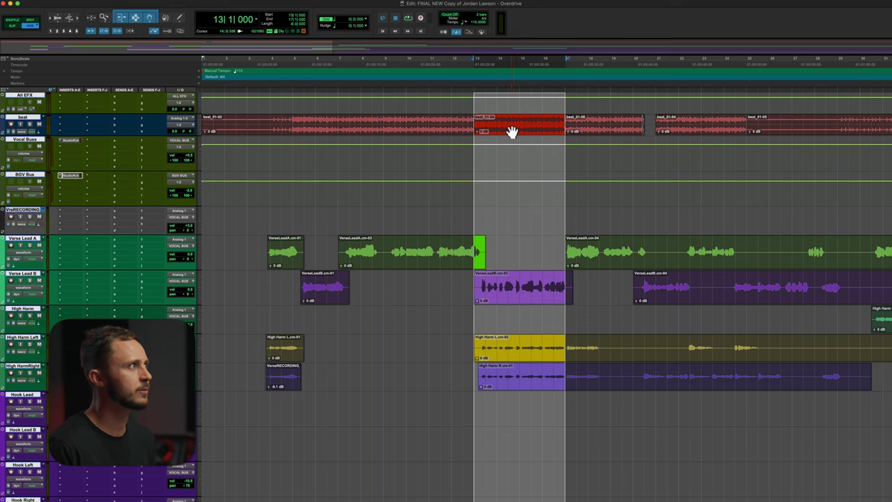
key(space)
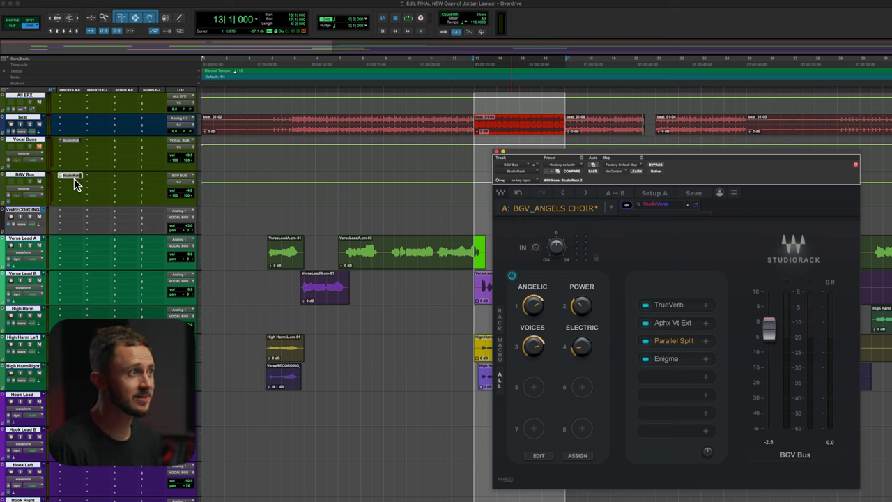
Step: Add Doubler2 to the empty StudioRack slot after Enigma by searching 'doub'
click(662, 379)
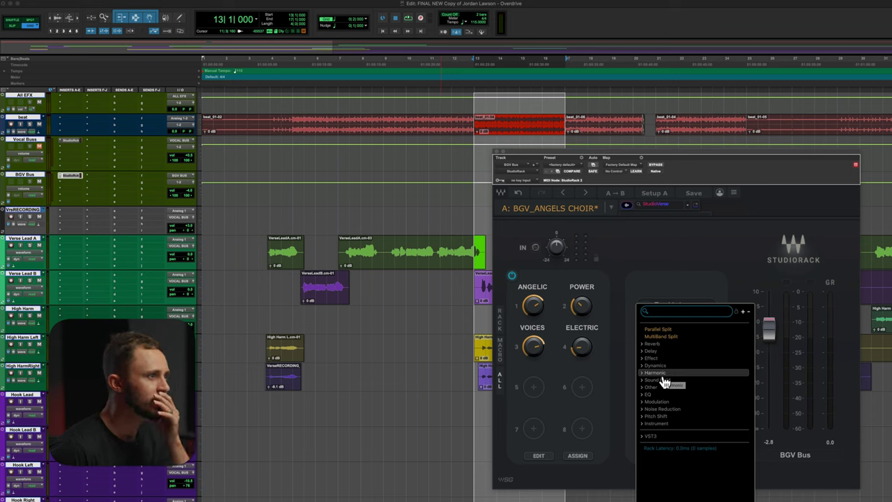
click(681, 311)
text(doub)
key(Return)
Step: While playing back, drop the BGV Bus to -6.5 dB and ease the Angelic macro to about -4
click(39, 148)
key(space)
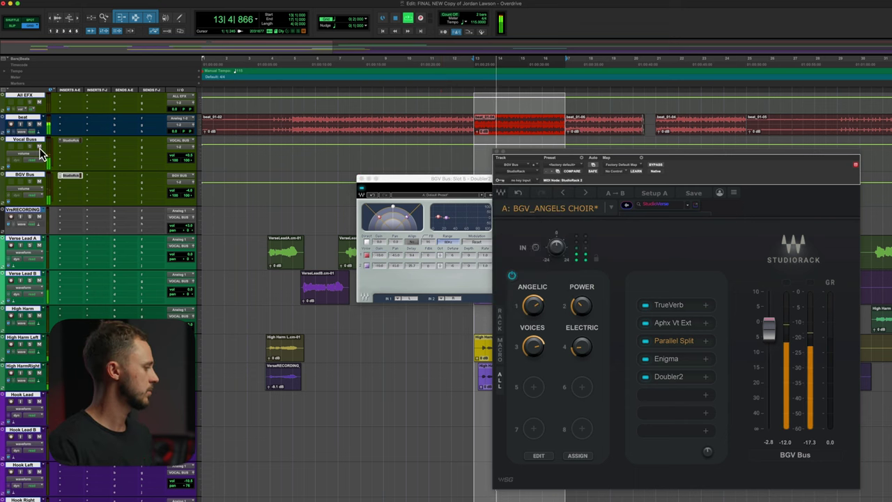
mouse_move(179, 191)
mouse_down()
mouse_move(192, 197)
mouse_move(189, 203)
mouse_up()
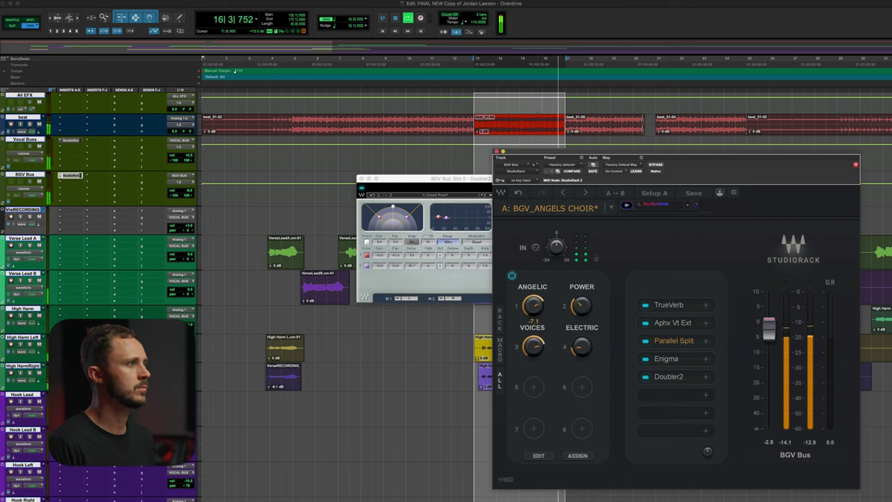
click(380, 229)
click(533, 304)
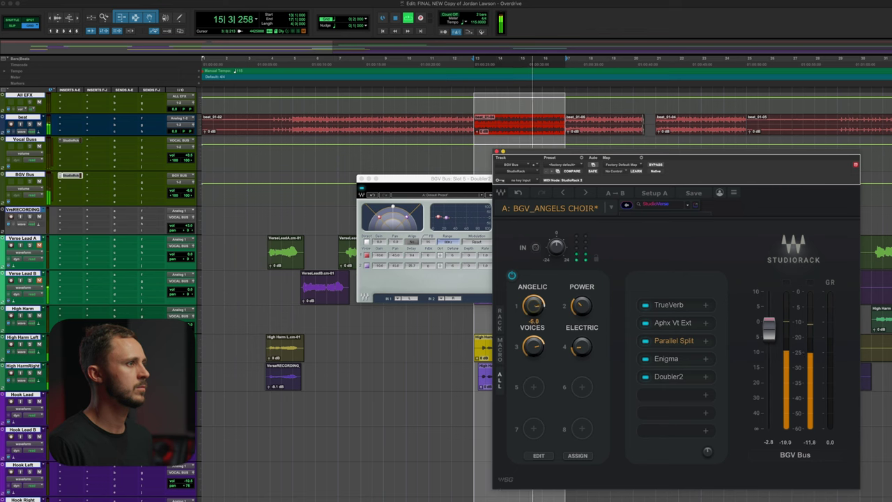
drag(533, 305, 533, 303)
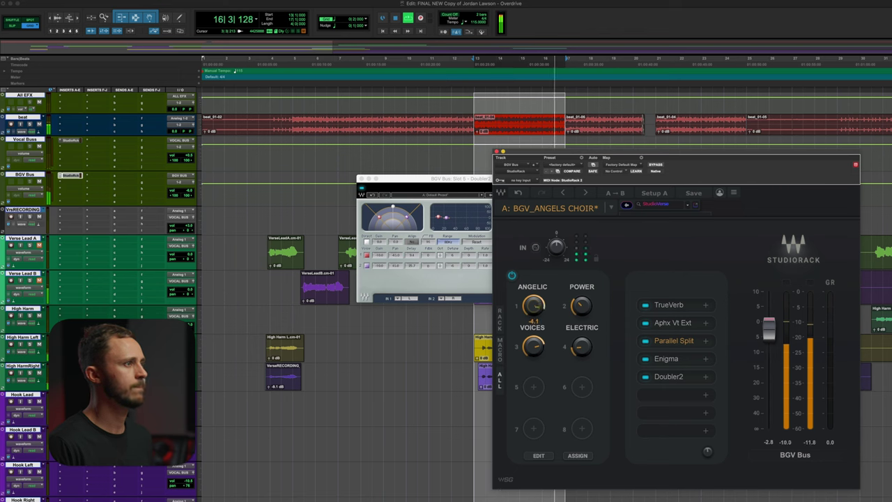